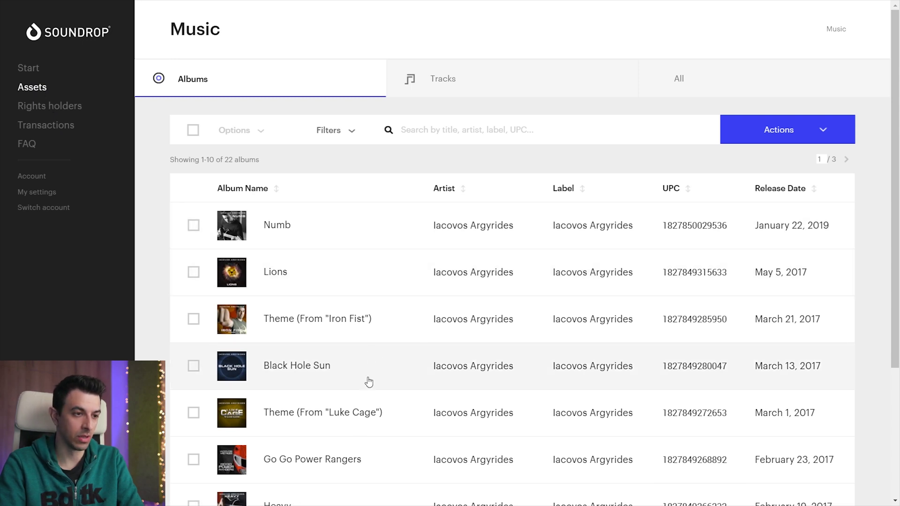
Step: Create a new album release and upload the X-Files Theme artwork as its cover image
left_click(812, 135)
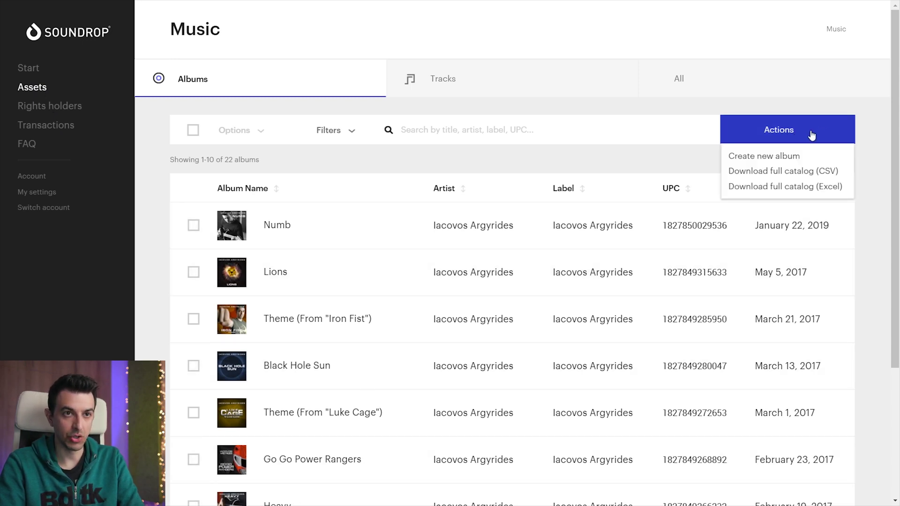
left_click(779, 158)
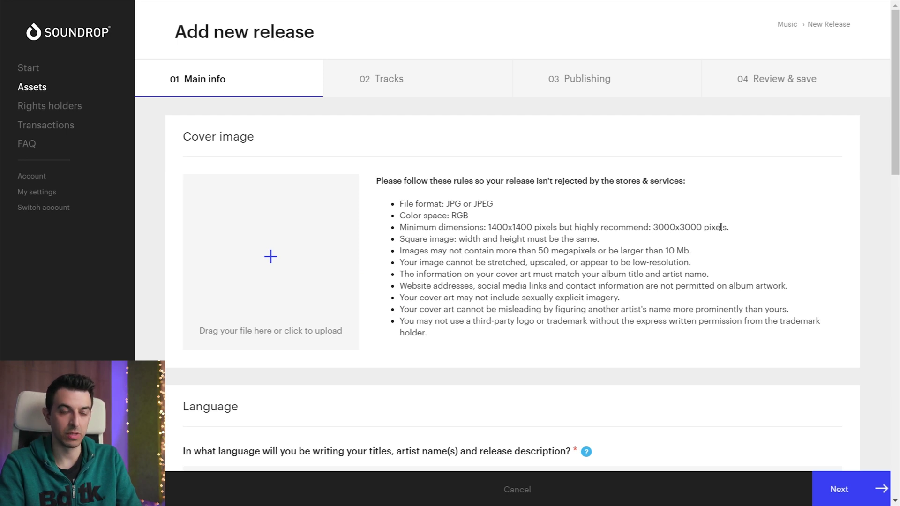
left_click(272, 257)
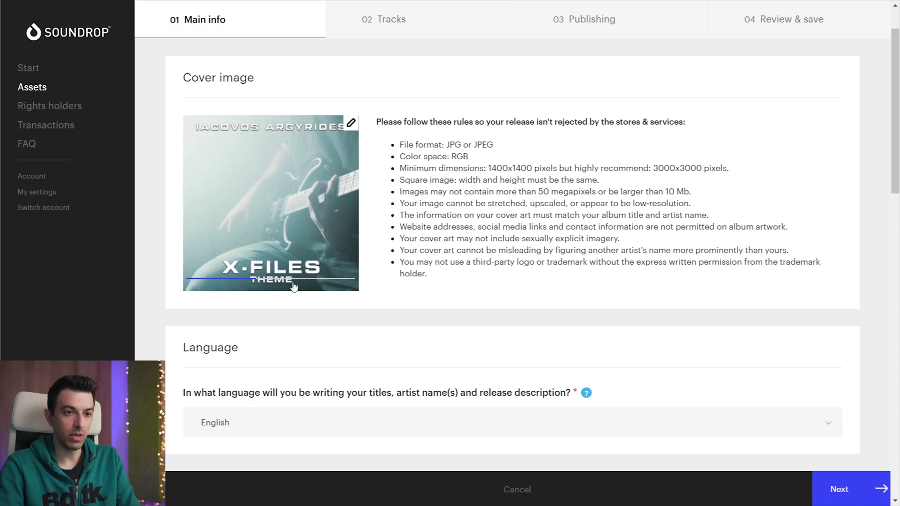
Step: Enter "X-Files Theme" as the release title, leaving the language as English
scroll(680, 239, "down", 1)
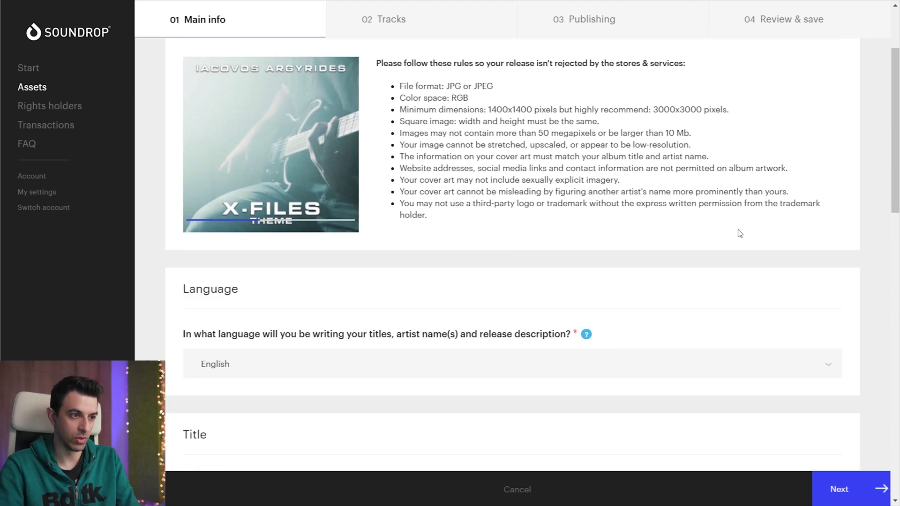
scroll(739, 233, "down", 4)
scroll(737, 232, "down", 1)
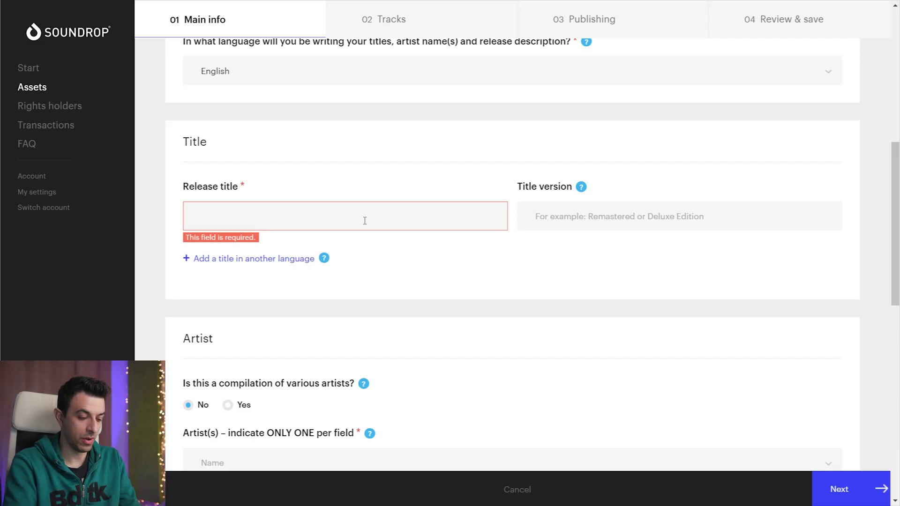
left_click(364, 221)
type("X-Files Theme")
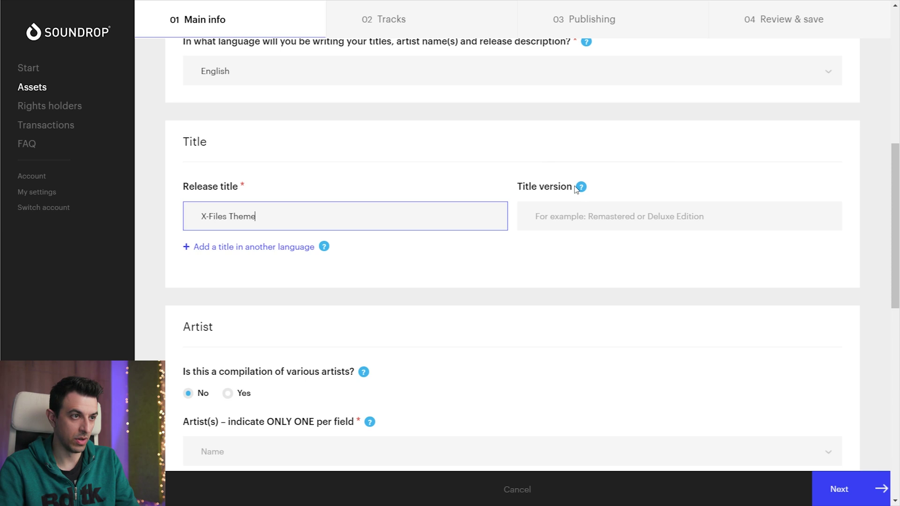
Step: Assign the existing catalog artist as the release's only artist
scroll(523, 314, "down", 4)
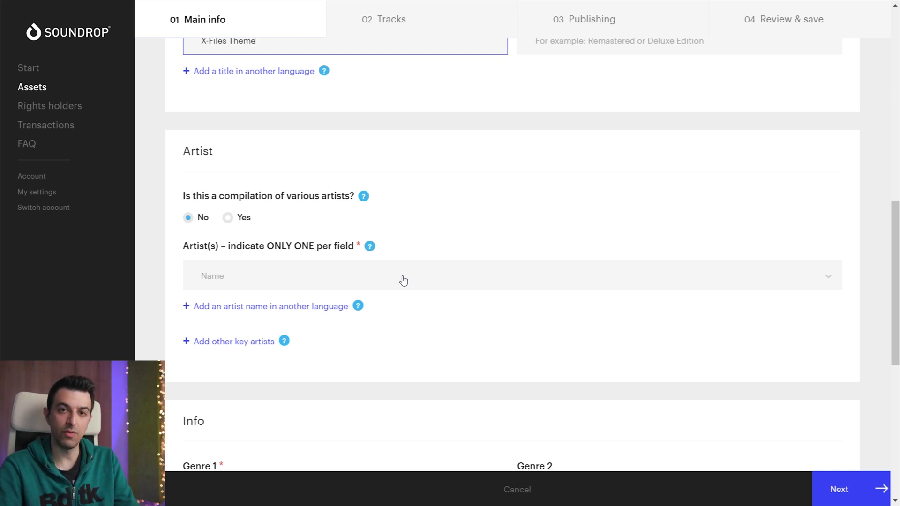
left_click(446, 204)
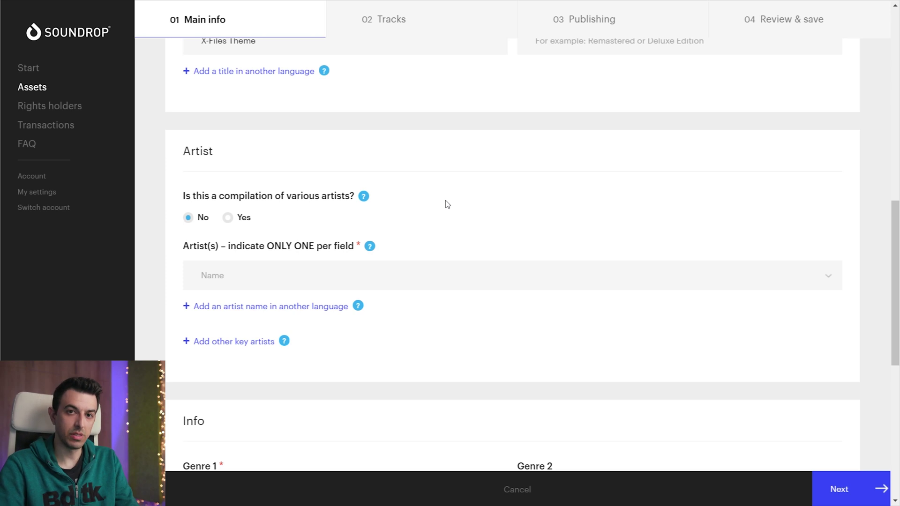
left_click(326, 276)
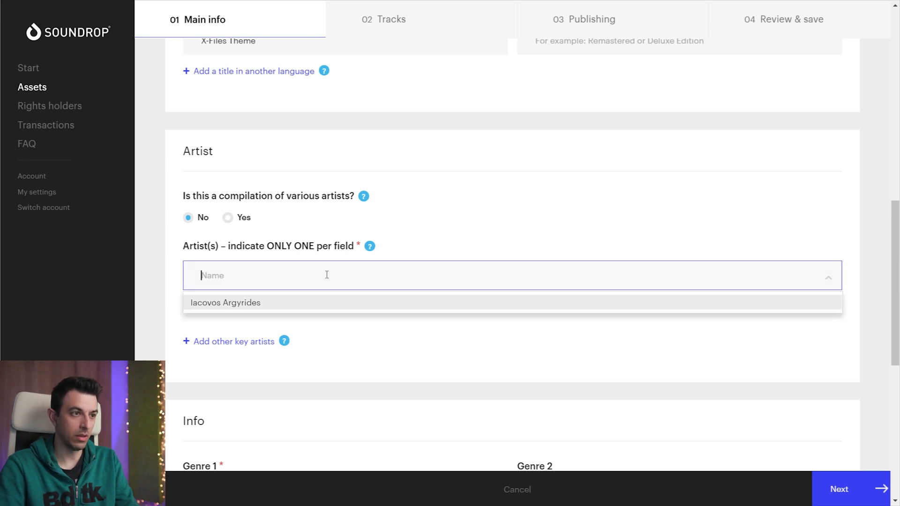
left_click(223, 310)
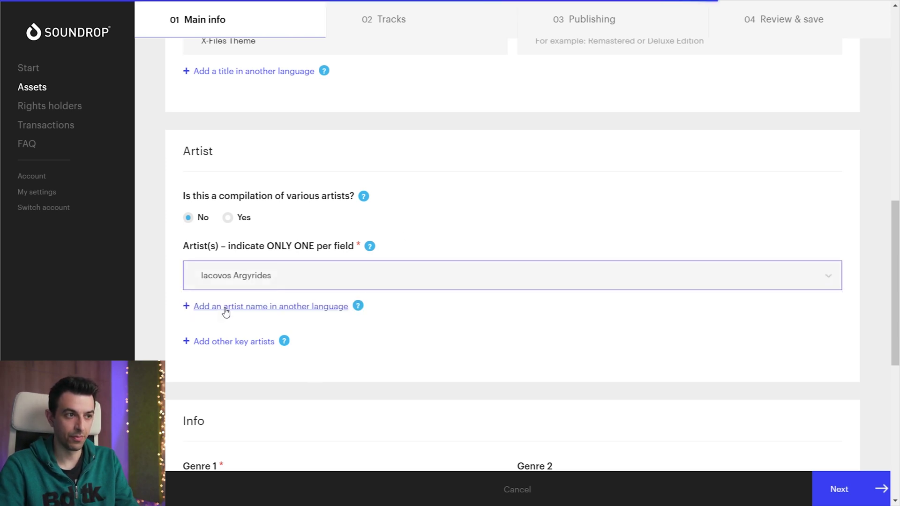
Step: Set the release's primary genre to Rock and its secondary genre to Heavy Metal
scroll(431, 319, "down", 1)
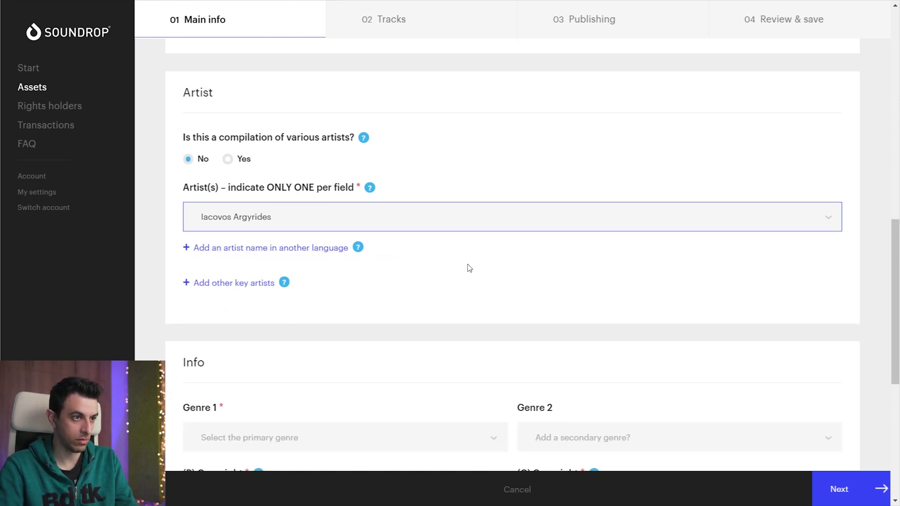
scroll(265, 247, "down", 1)
scroll(380, 242, "down", 2)
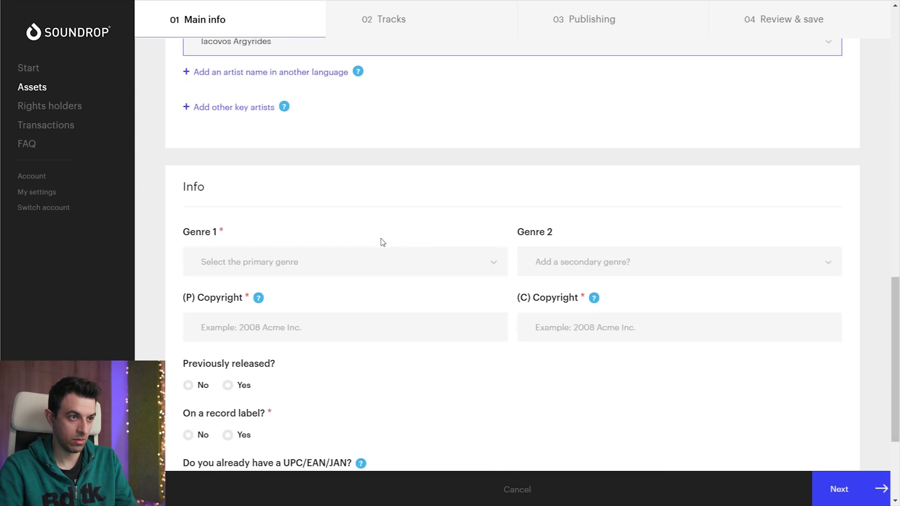
scroll(380, 242, "down", 1)
left_click(285, 203)
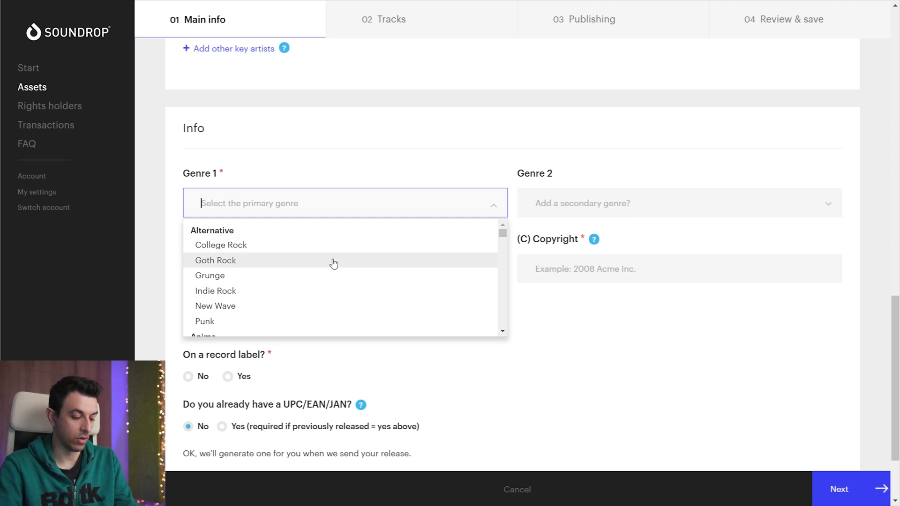
type("rock")
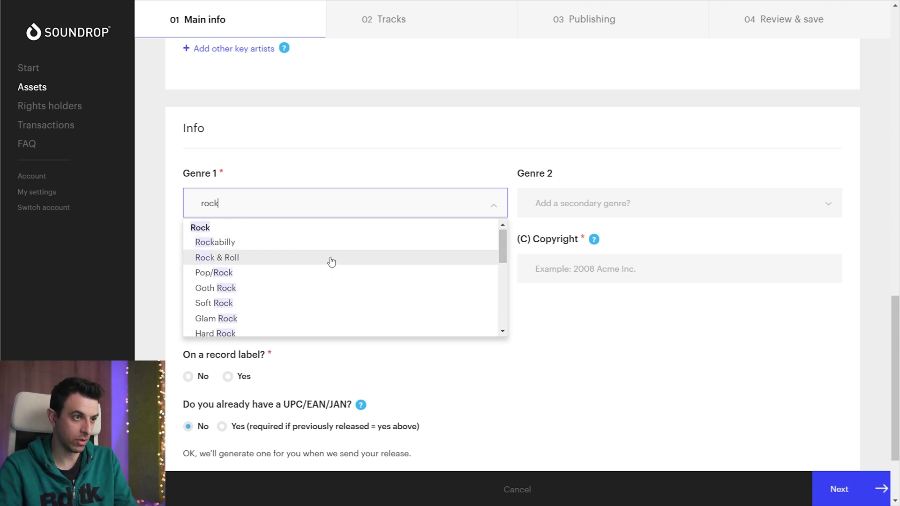
left_click(250, 229)
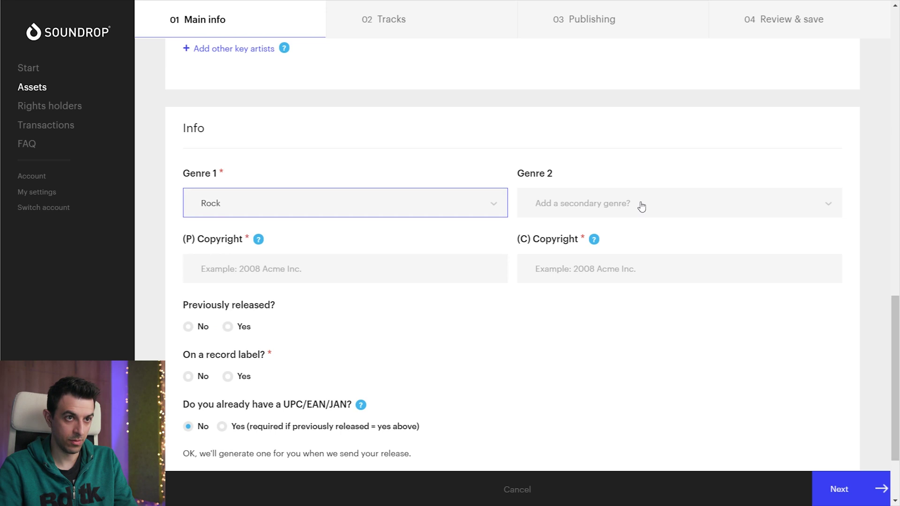
left_click(638, 204)
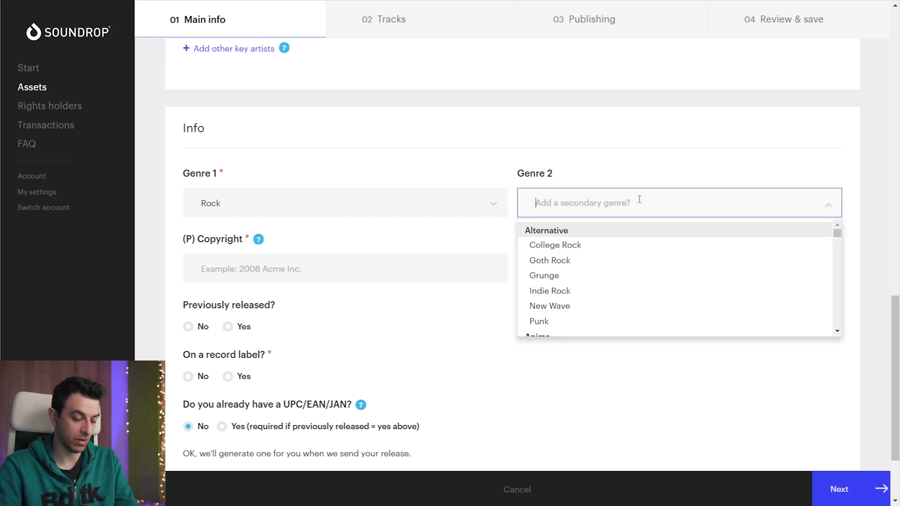
type("metal")
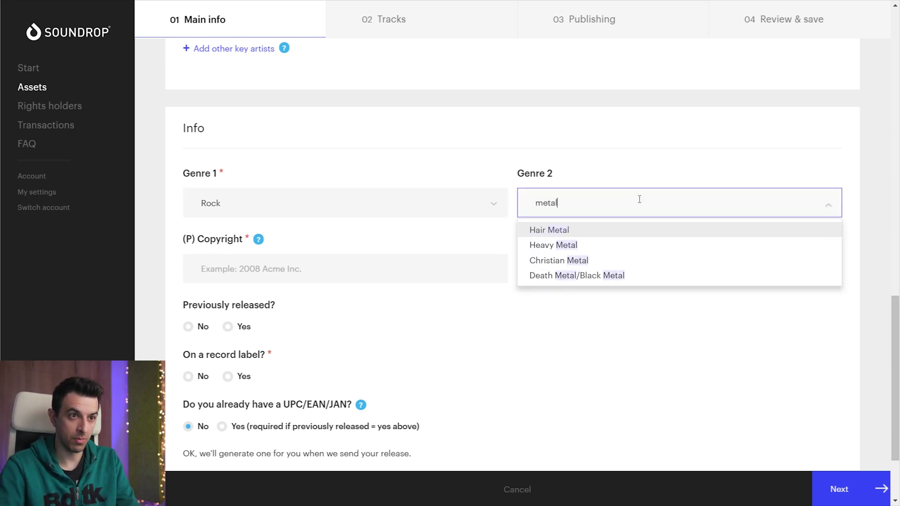
left_click(598, 246)
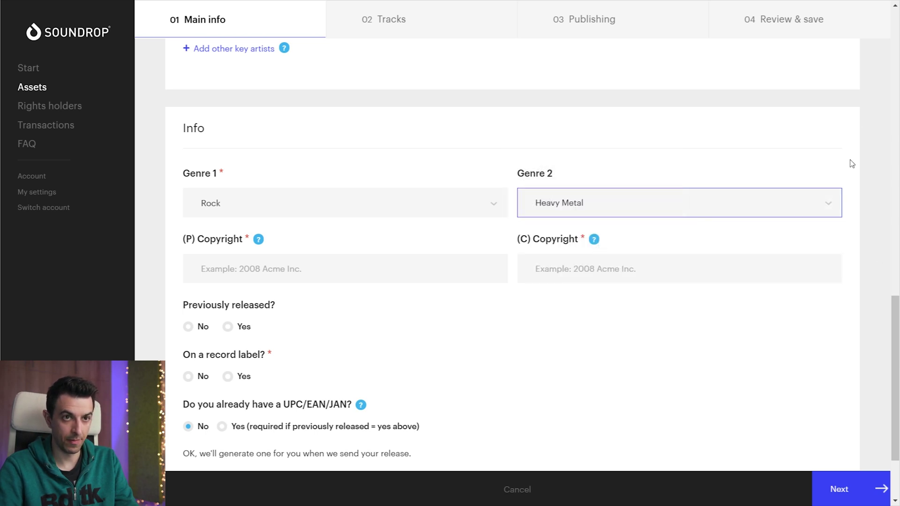
Step: Fill in both the (P) and (C) copyright holders with 2019 followed by the artist's full name, checking the help text for each
key("Tab")
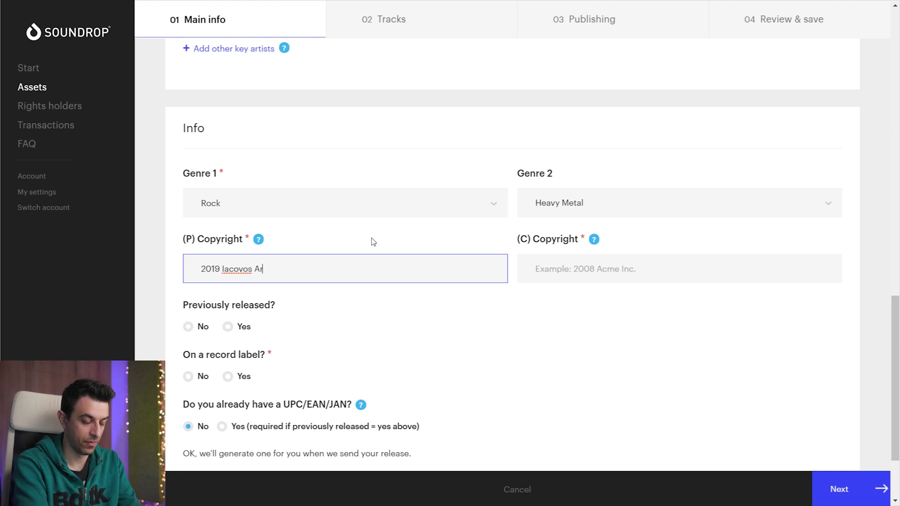
left_click(583, 265)
type("2019 Iacovos")
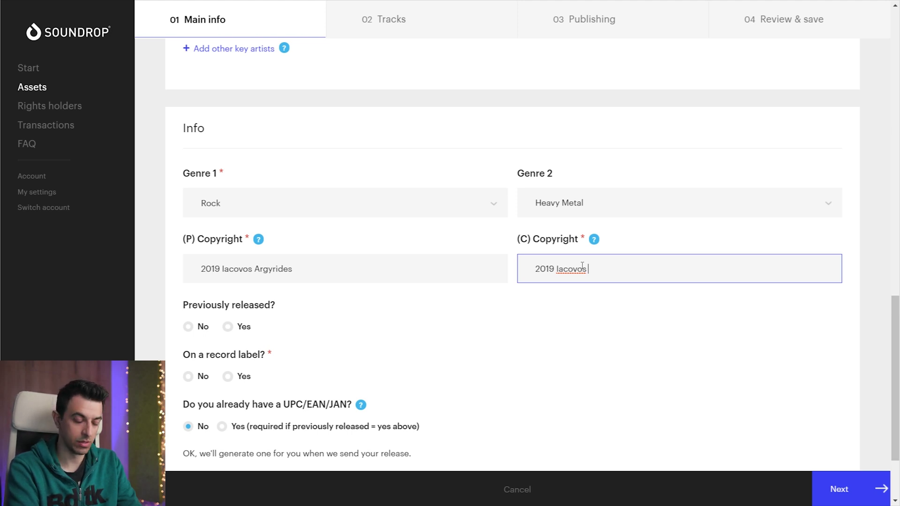
type("Argyrides")
left_click(259, 240)
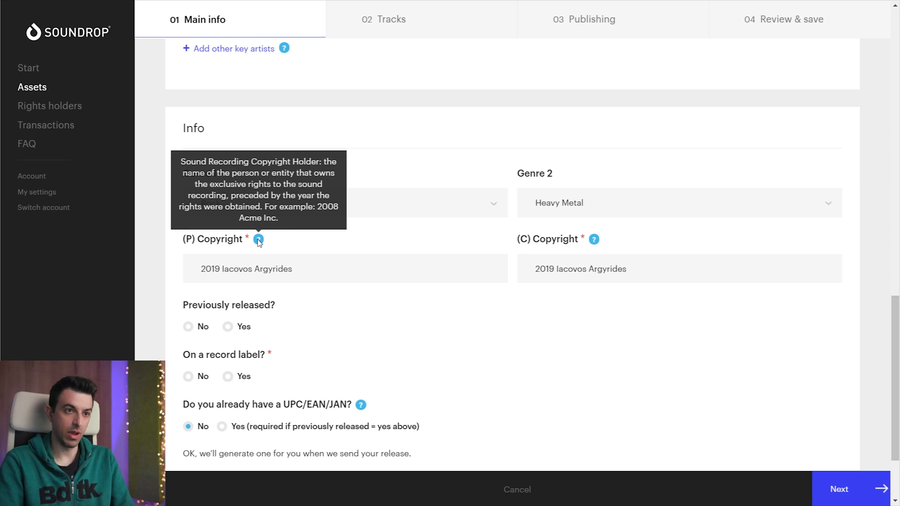
mouse_move(594, 240)
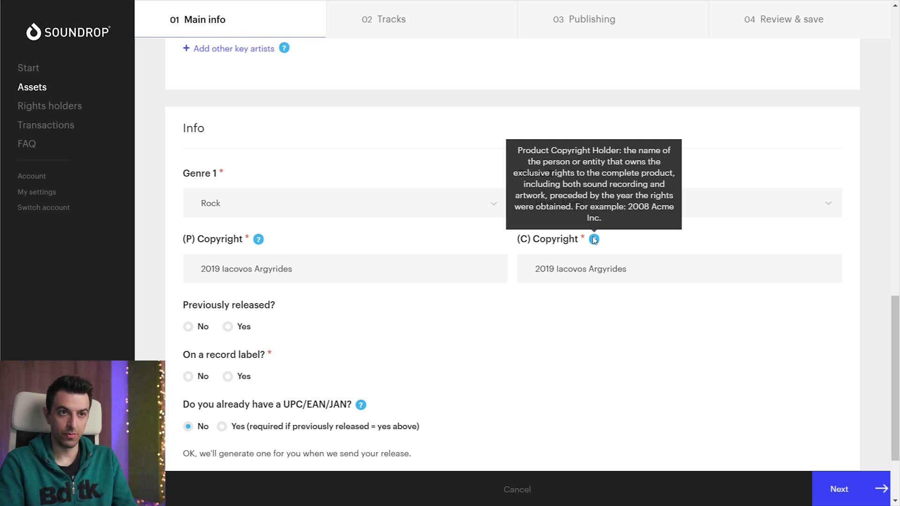
left_click(612, 256)
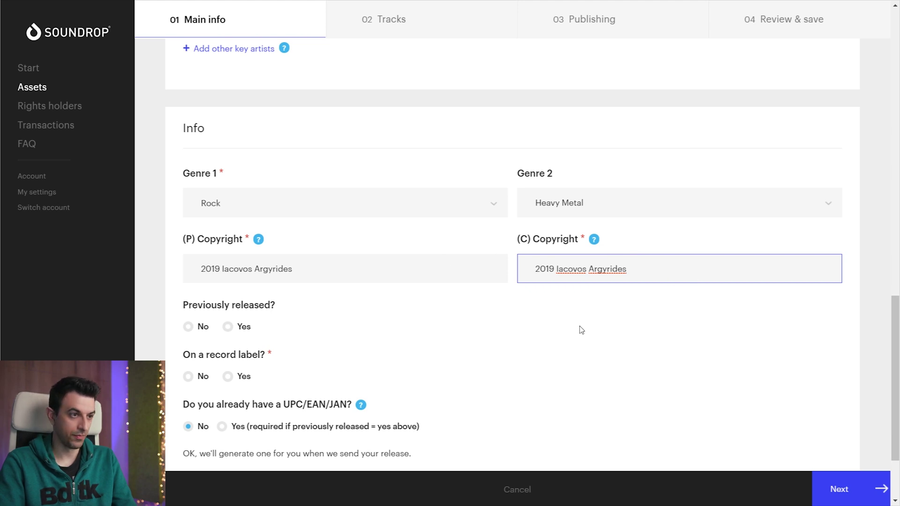
Step: Mark the release as not previously released and not on a record label, and continue to the track details
scroll(581, 330, "down", 1)
left_click(507, 291)
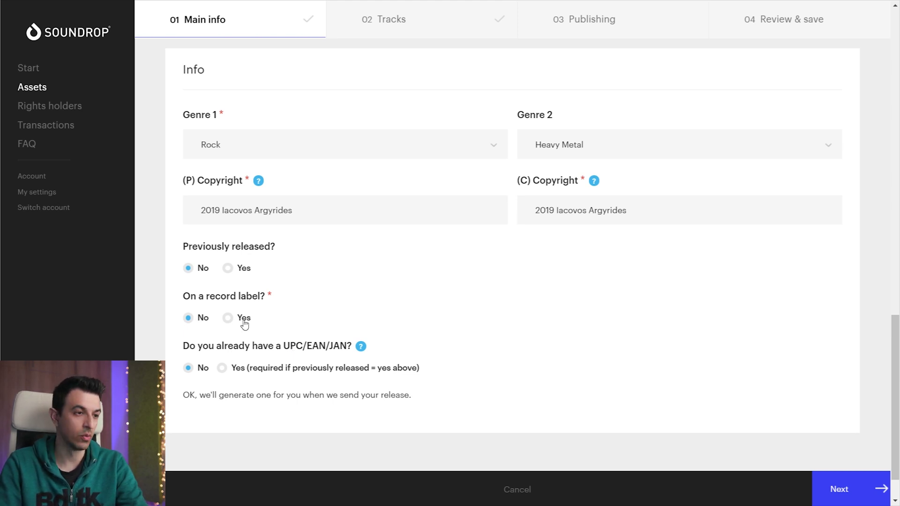
left_click(846, 492)
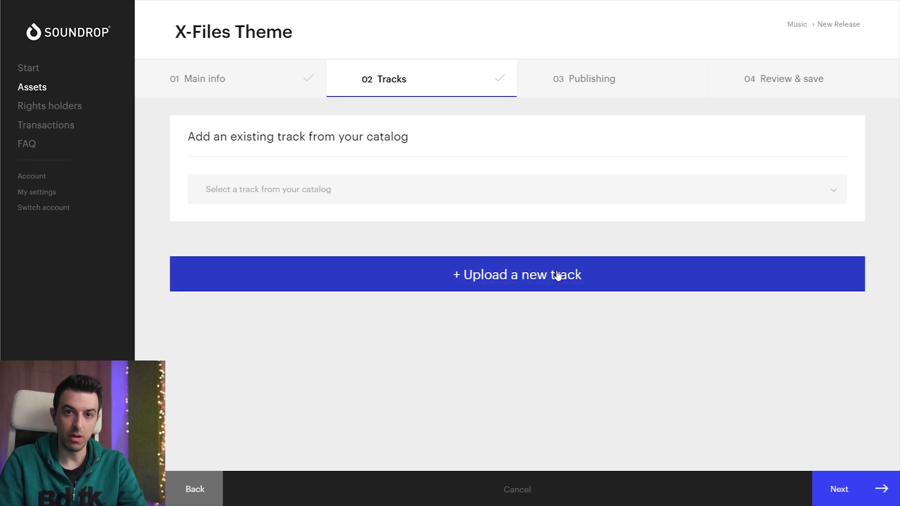
Step: Add a new track to the release and upload its WAV audio file
left_click(510, 274)
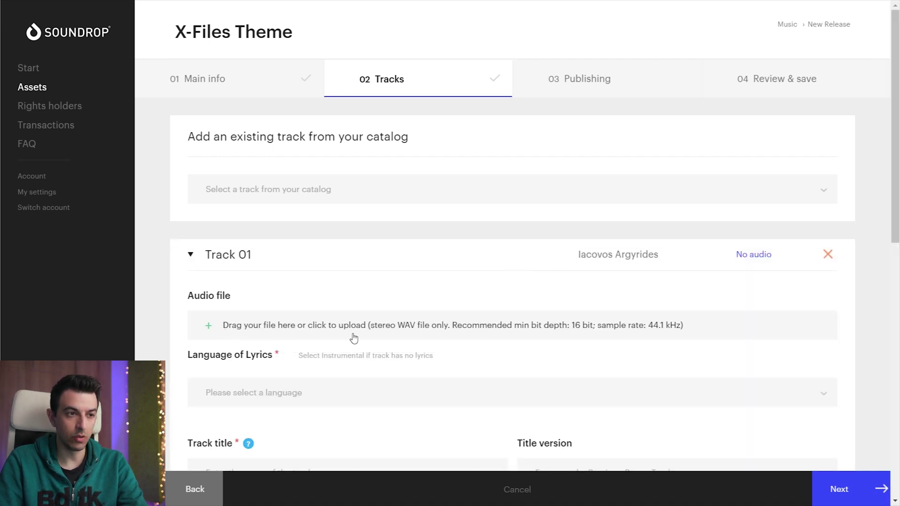
left_click_drag(374, 328, 334, 323)
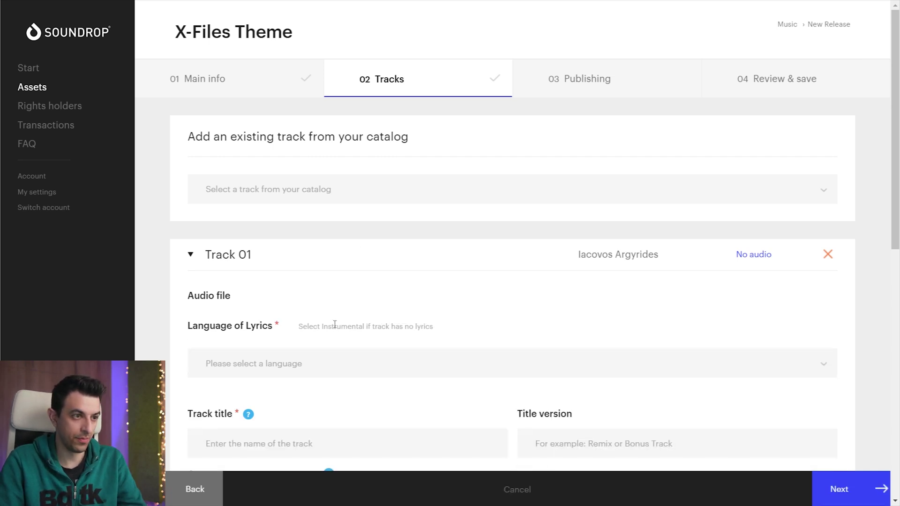
Step: Set the lyrics language of track 01 to Instrumental
scroll(384, 312, "down", 3)
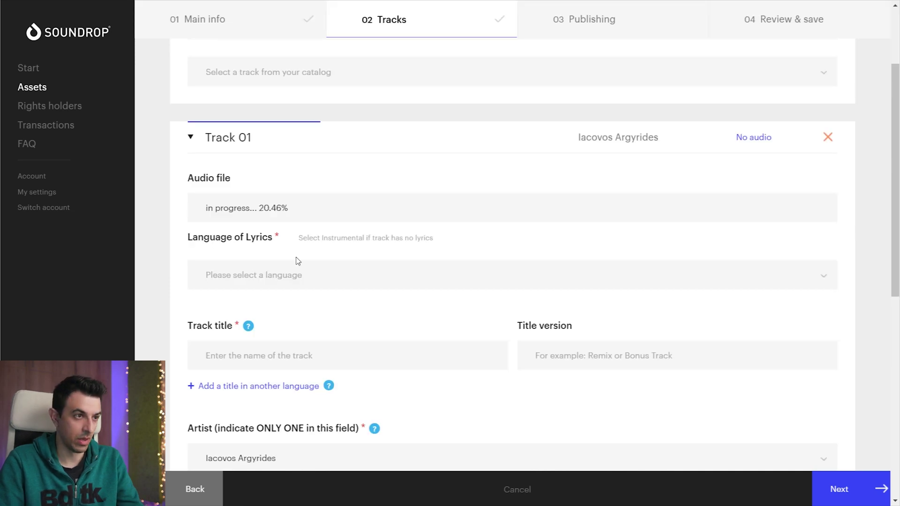
left_click(284, 282)
scroll(279, 357, "down", 6)
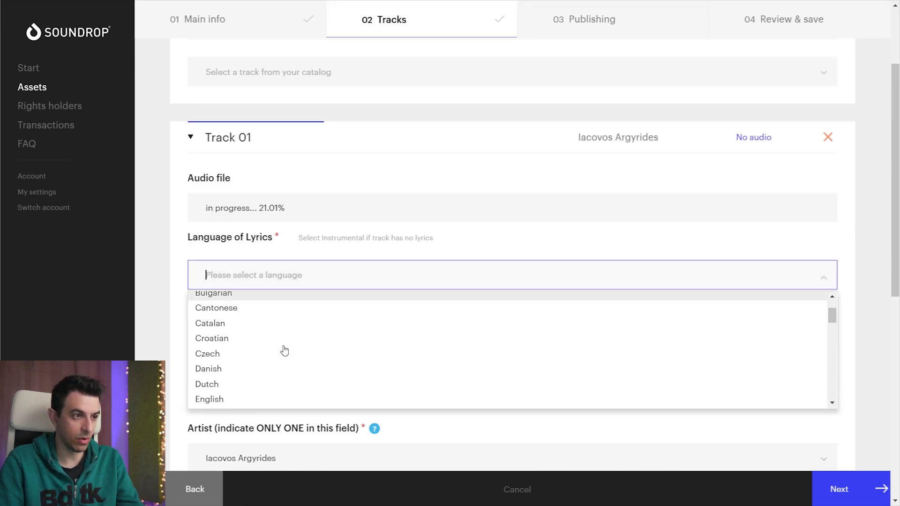
scroll(282, 350, "down", 2)
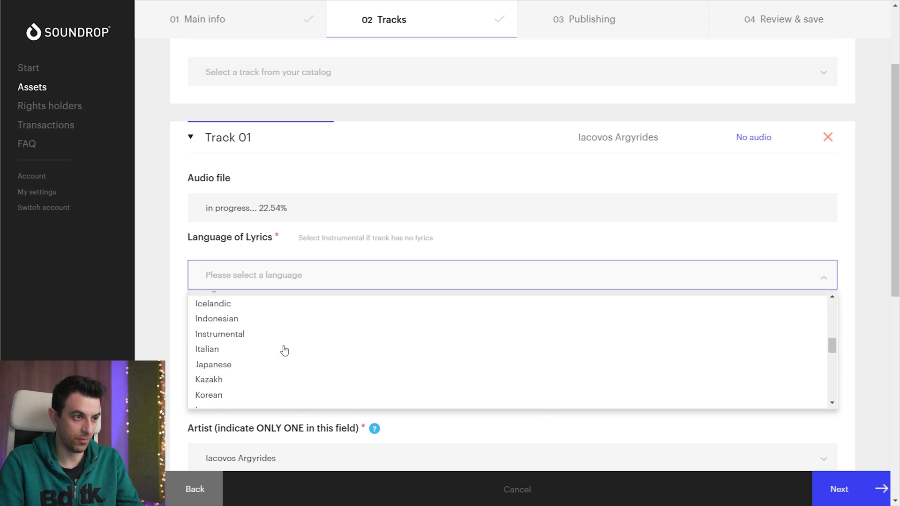
left_click(250, 324)
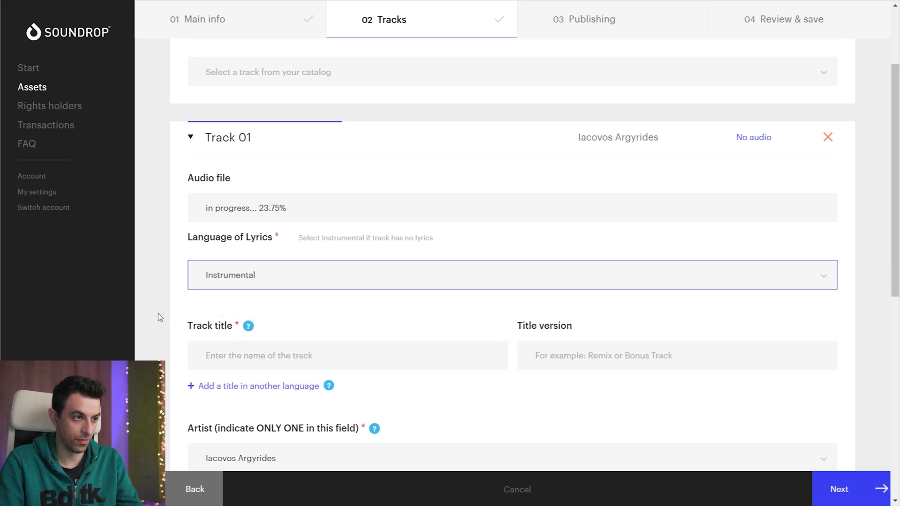
Step: Enter "X-Files Theme" as the title of track 01
scroll(173, 303, "down", 4)
left_click(283, 180)
type("X-Files The")
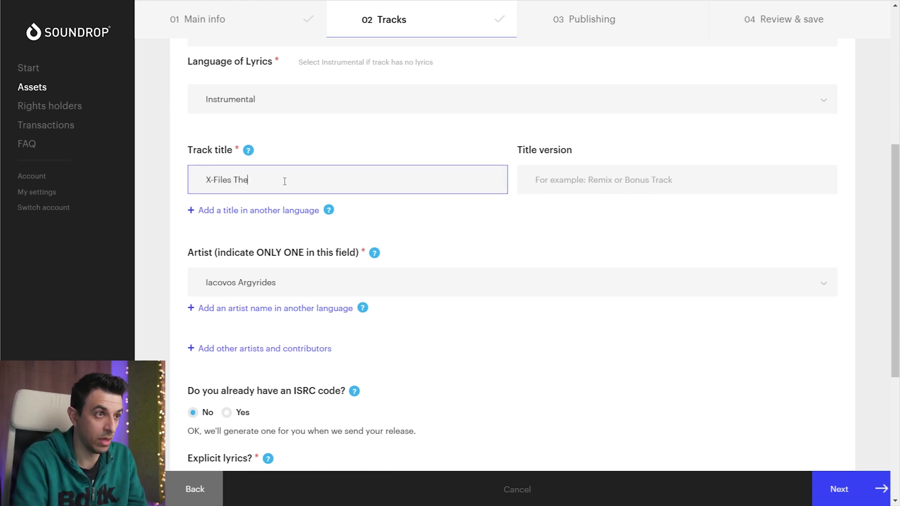
type("me")
scroll(269, 146, "down", 3)
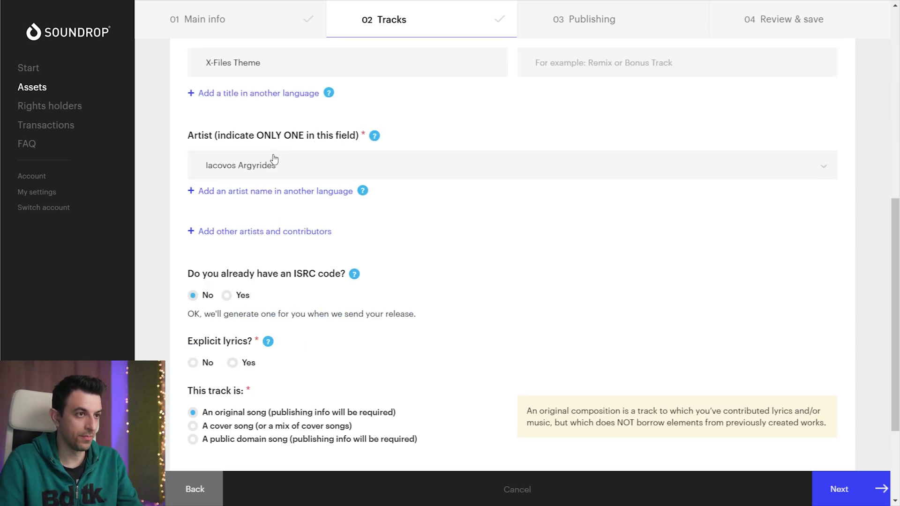
scroll(478, 236, "down", 1)
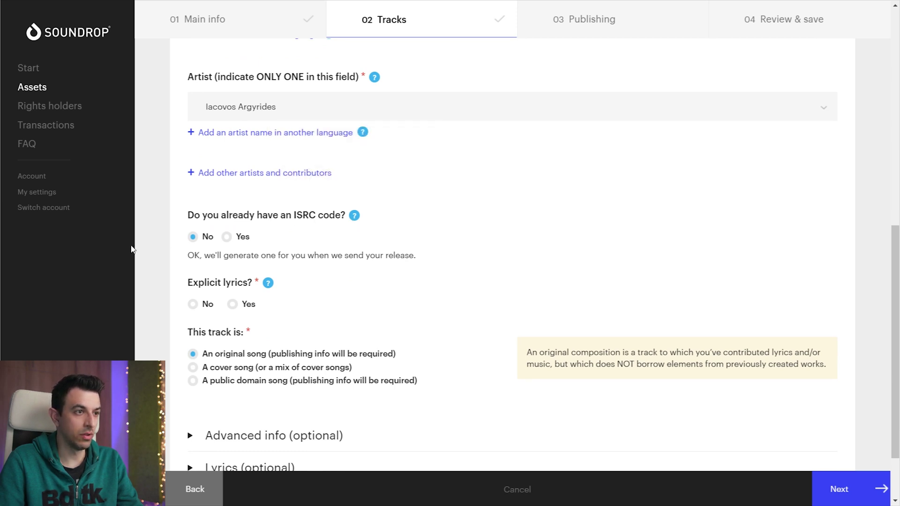
scroll(369, 249, "down", 1)
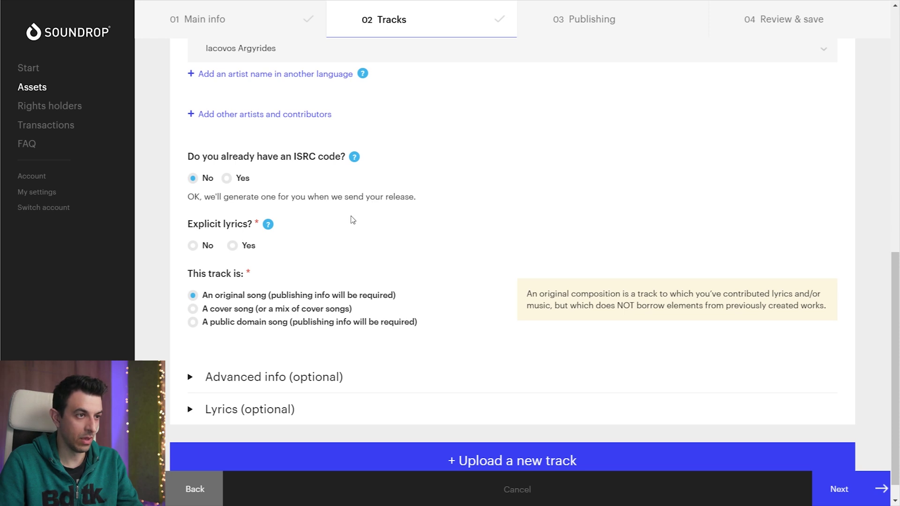
Step: Mark track 01 as having no explicit lyrics and as a cover song, and continue to the publishing details
left_click(193, 246)
scroll(408, 230, "down", 1)
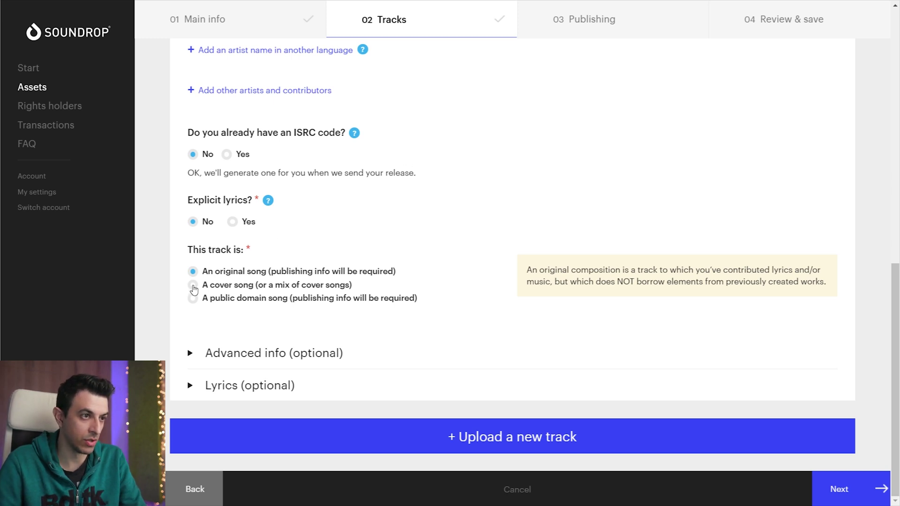
left_click(193, 288)
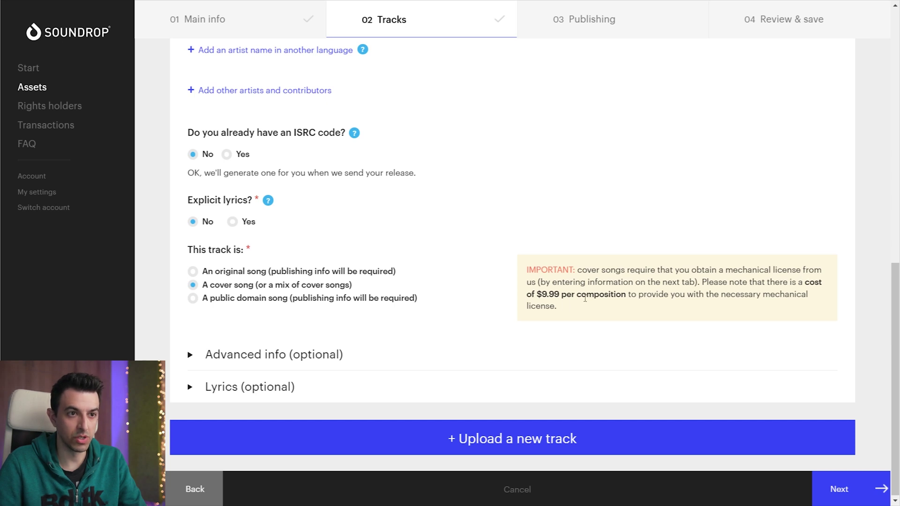
scroll(585, 299, "down", 1)
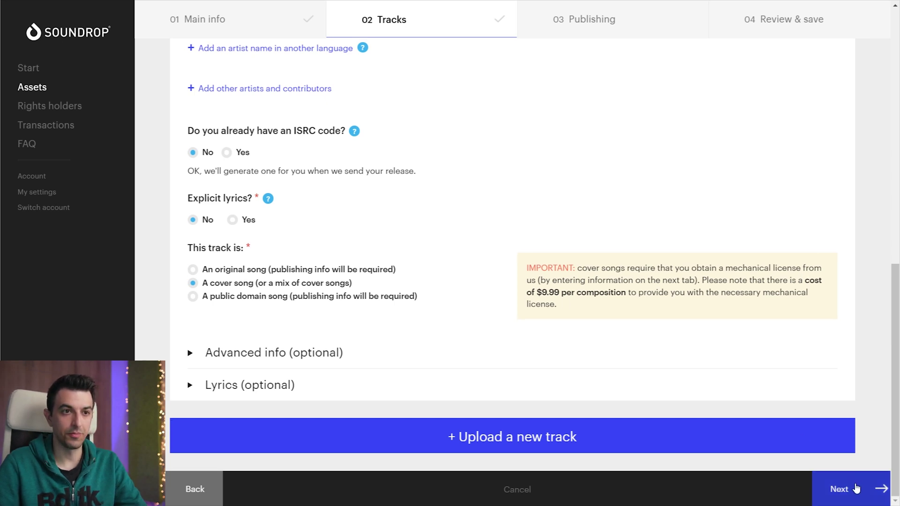
left_click(856, 489)
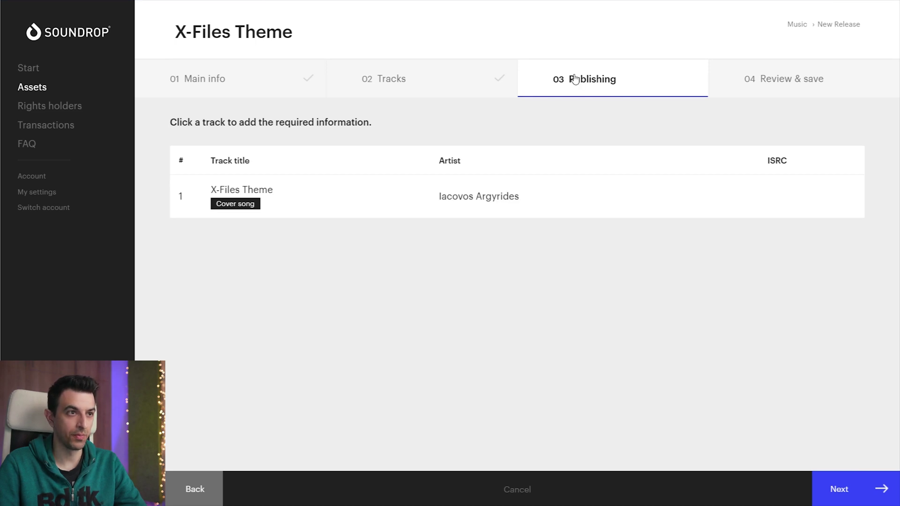
Step: Fill in and save the track's mechanical license request with original title "The X-Files" and original recording artist Mark Snow
left_click(261, 196)
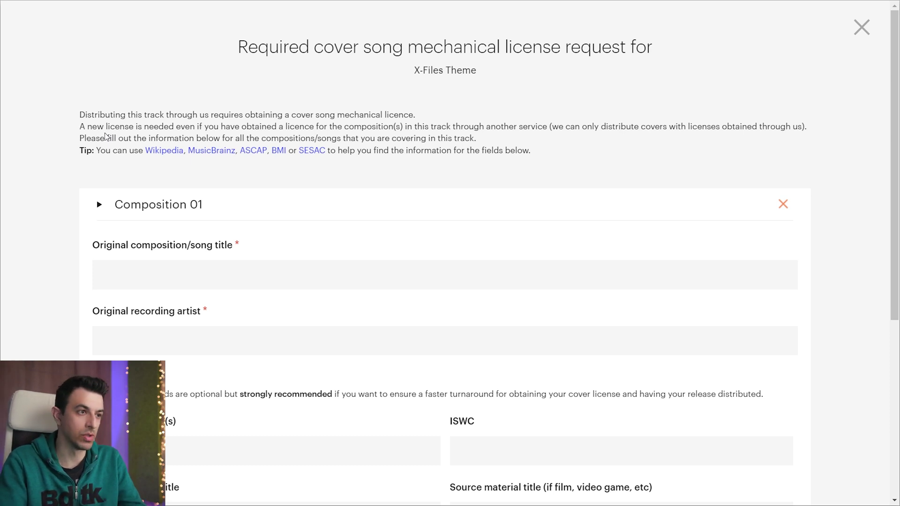
left_click(110, 272)
type("The X")
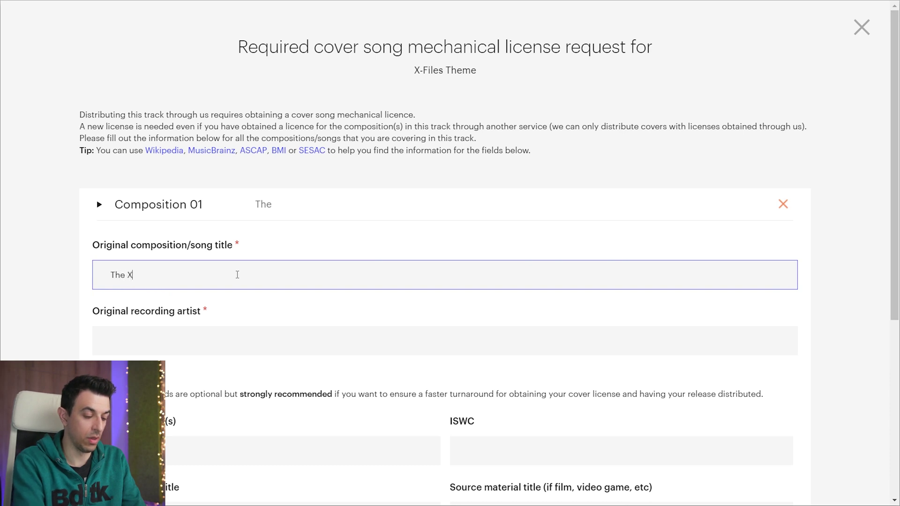
type("-Files")
key("Tab")
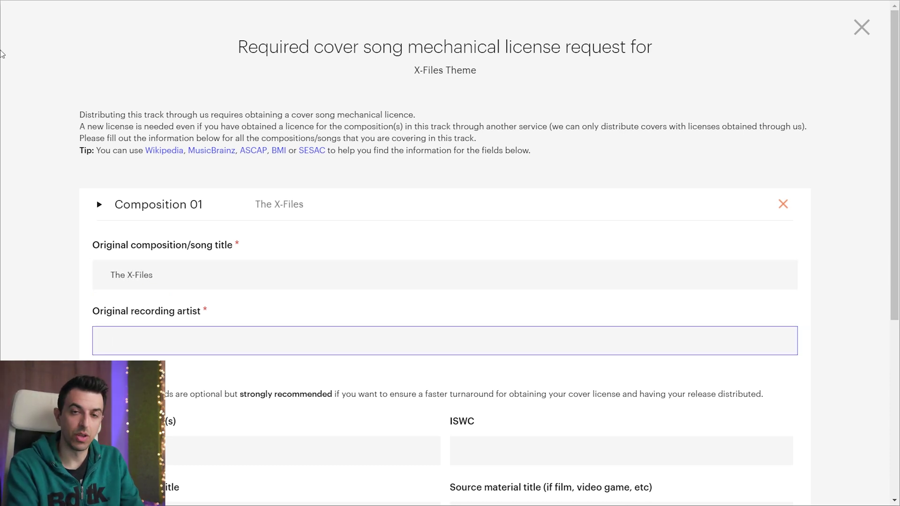
type("Mark Snow")
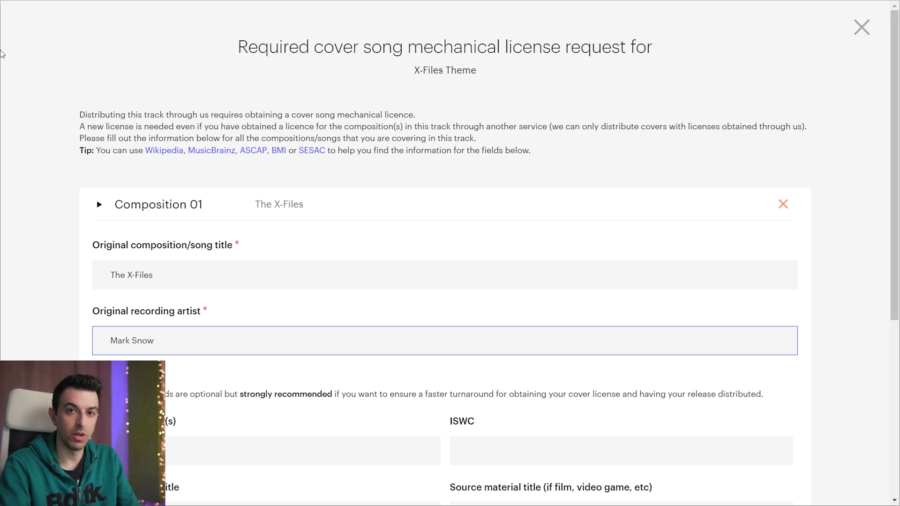
scroll(50, 210, "down", 2)
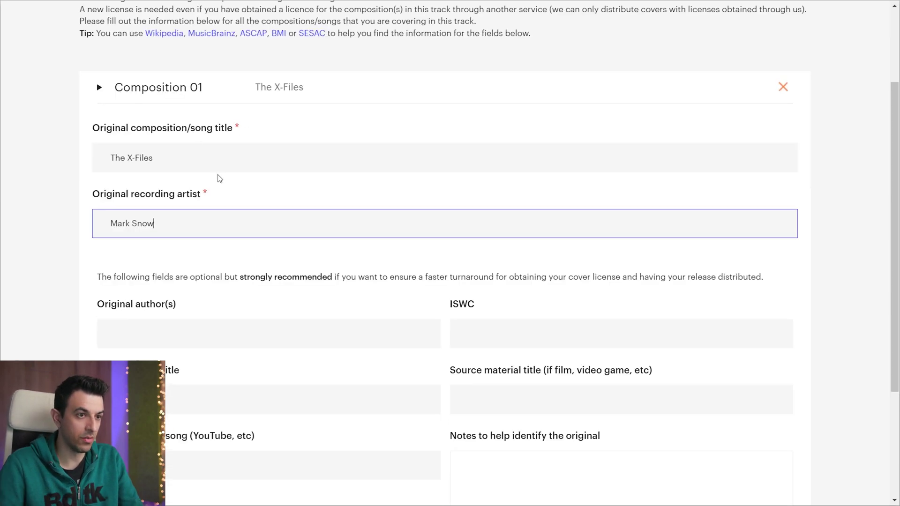
scroll(16, 269, "down", 2)
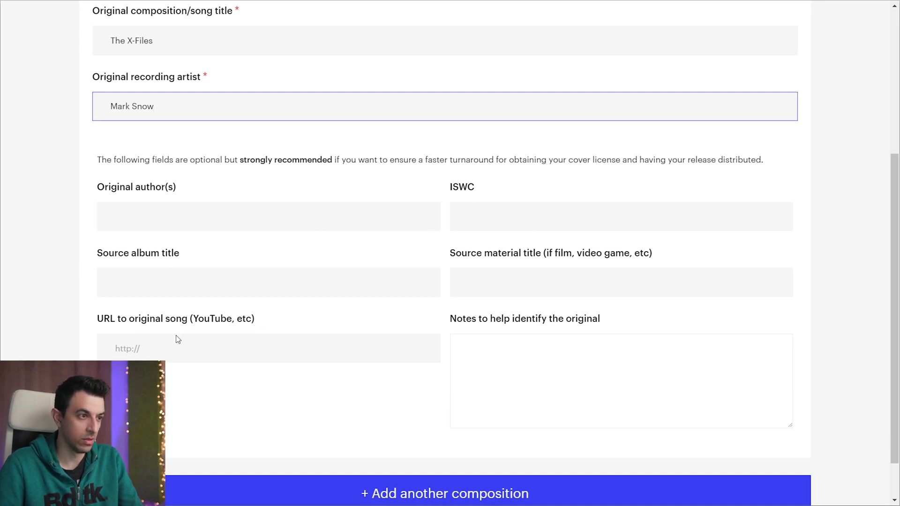
scroll(177, 338, "up", 1)
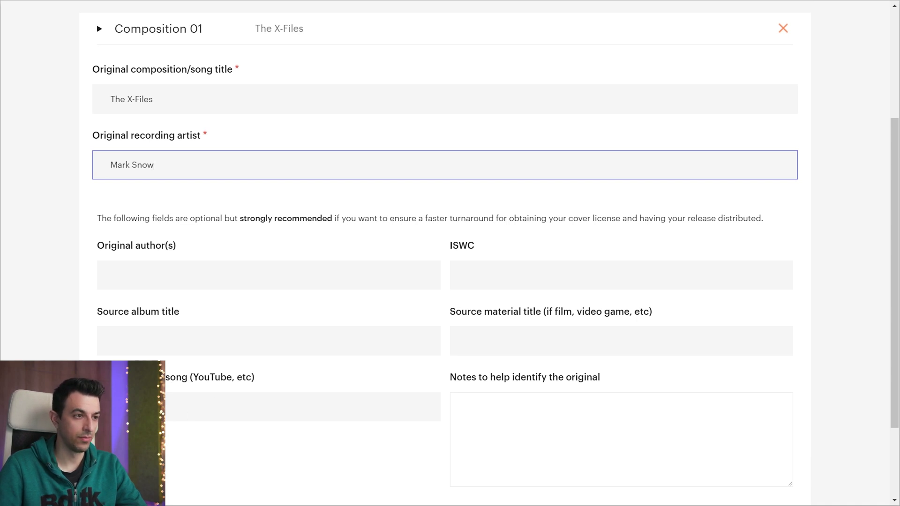
scroll(2, 290, "down", 2)
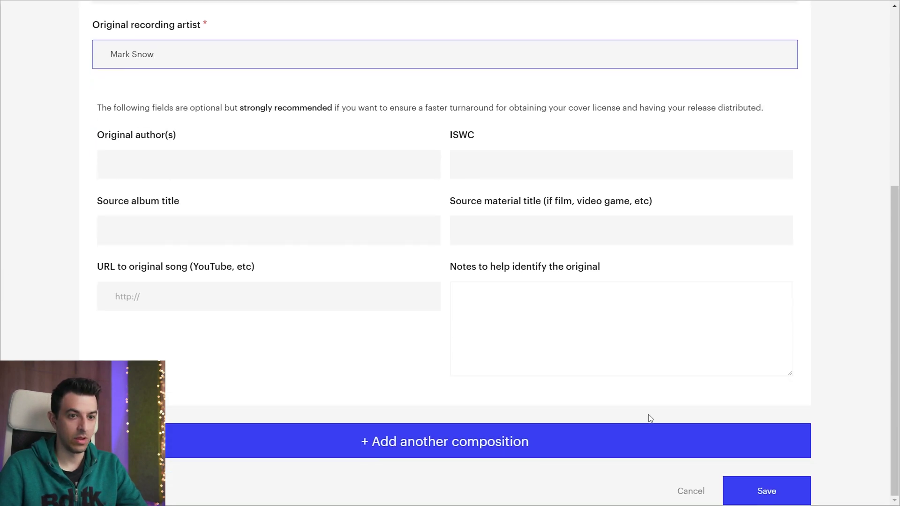
left_click(788, 497)
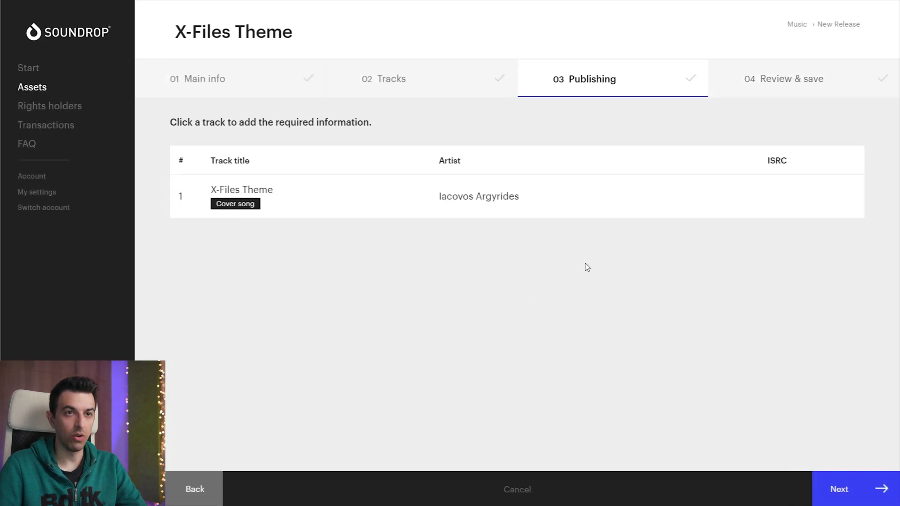
Step: Review the release summary, including its copyright lines and track details, and play back the uploaded track
left_click(794, 83)
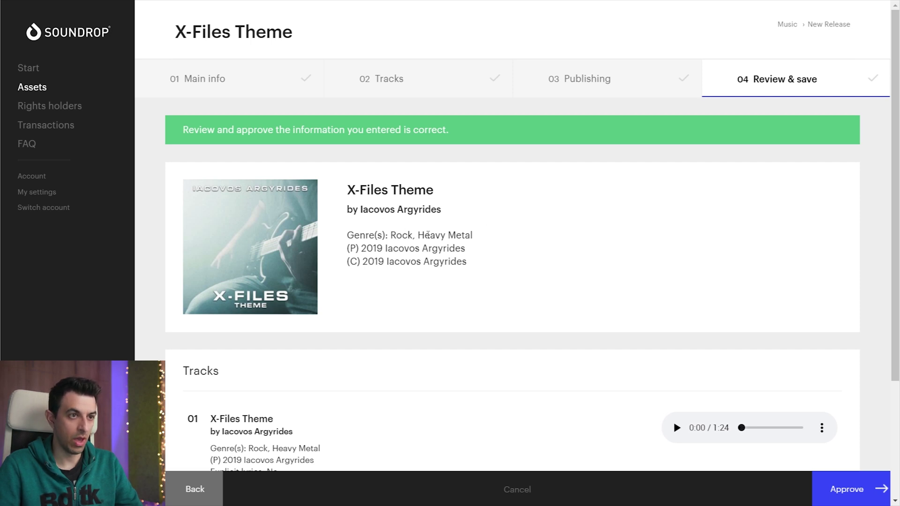
left_click_drag(365, 249, 388, 261)
scroll(407, 259, "down", 3)
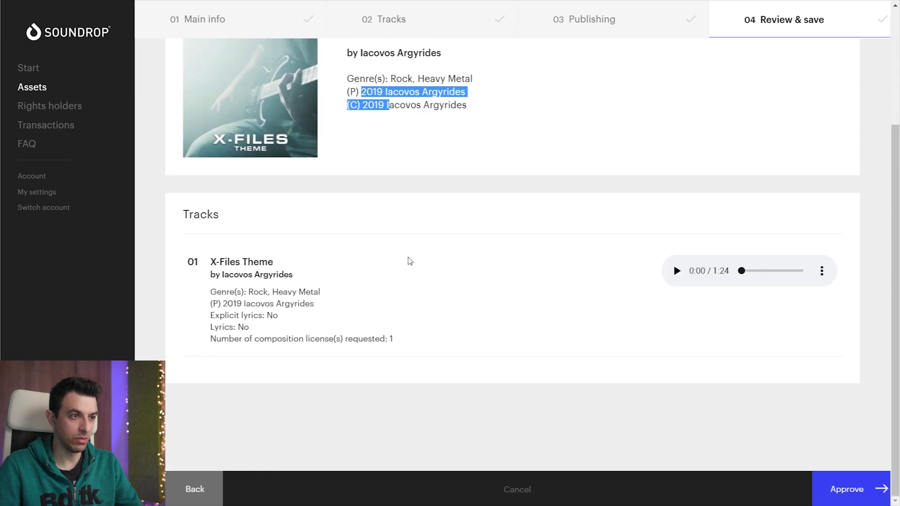
left_click(227, 302)
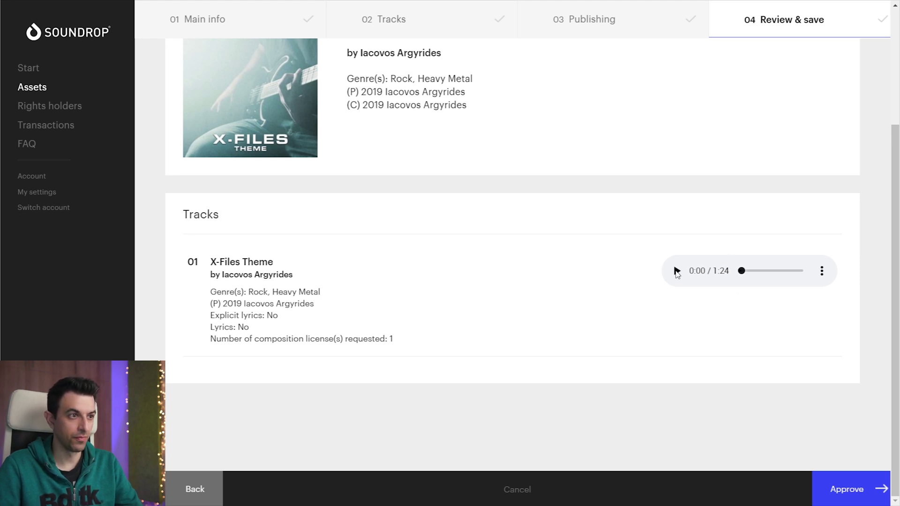
left_click(676, 272)
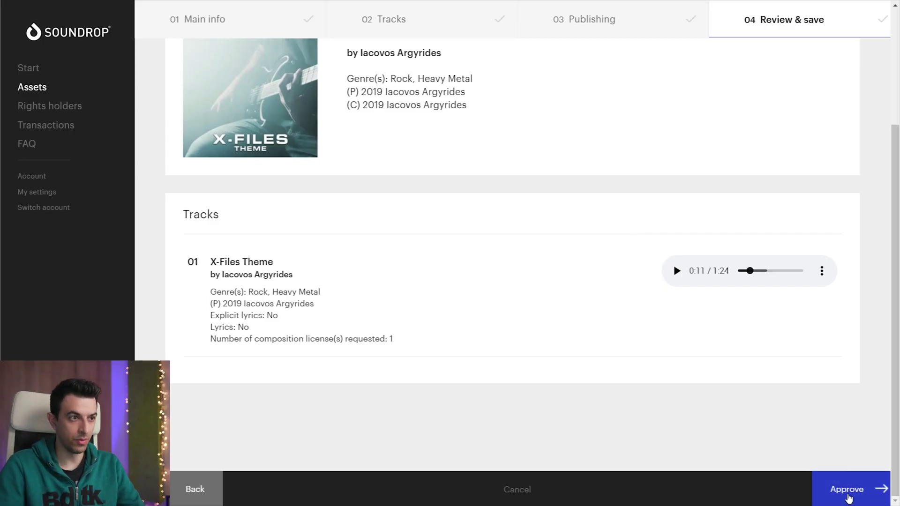
Step: Approve the release information and start distributing the release to stores and services
left_click(849, 496)
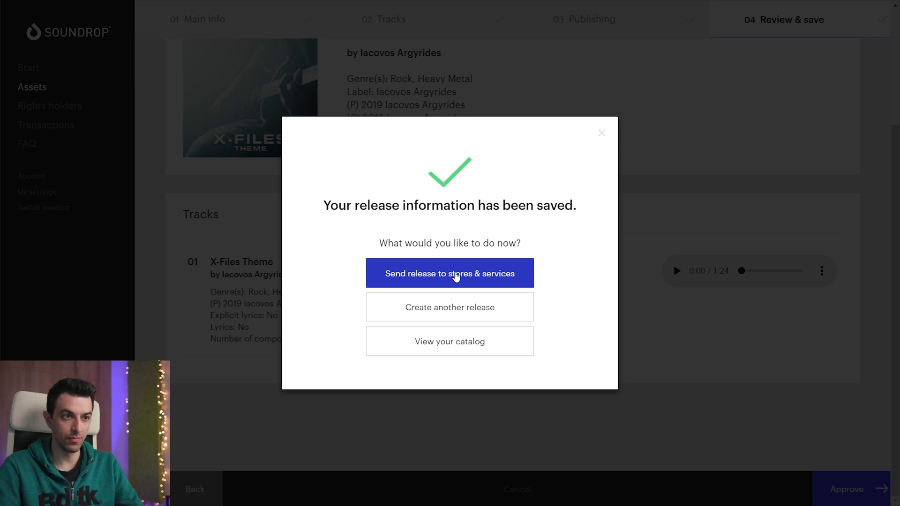
left_click(456, 277)
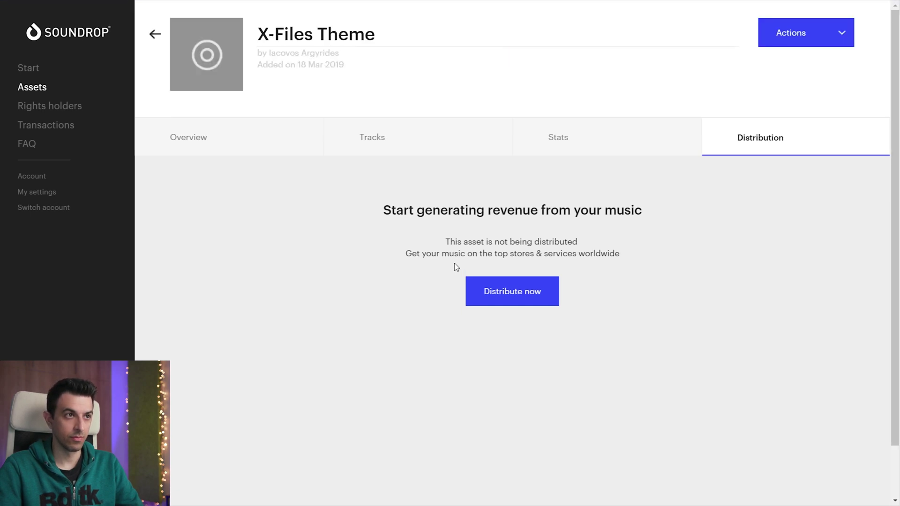
left_click(533, 295)
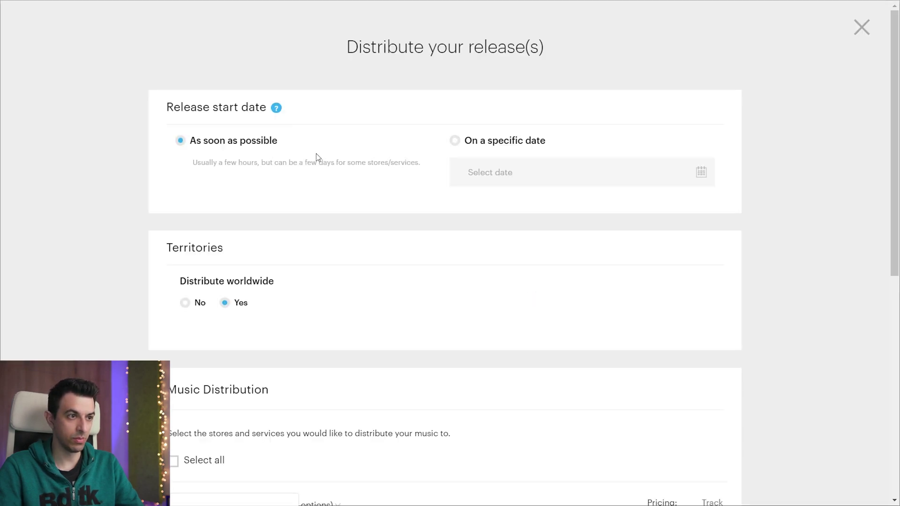
Step: Select all stores and services for the music distribution
scroll(496, 308, "down", 1)
scroll(493, 305, "down", 5)
scroll(464, 235, "down", 2)
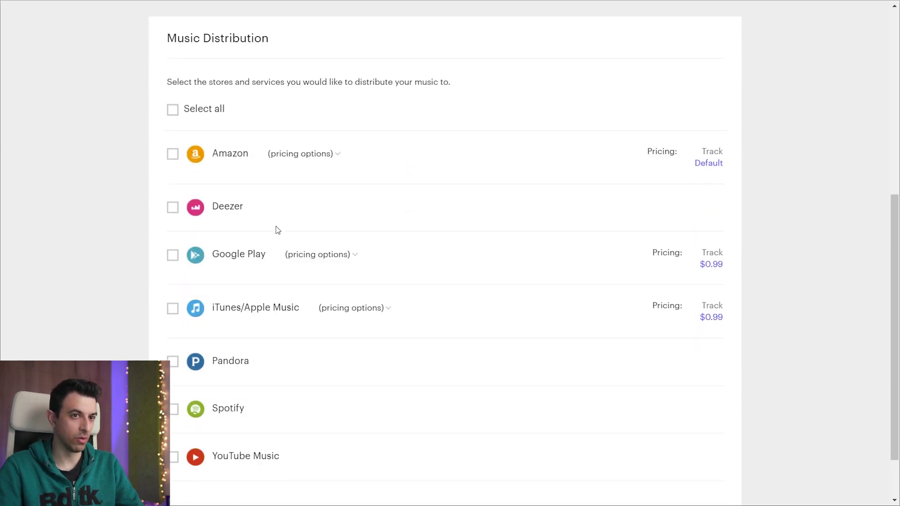
left_click(173, 112)
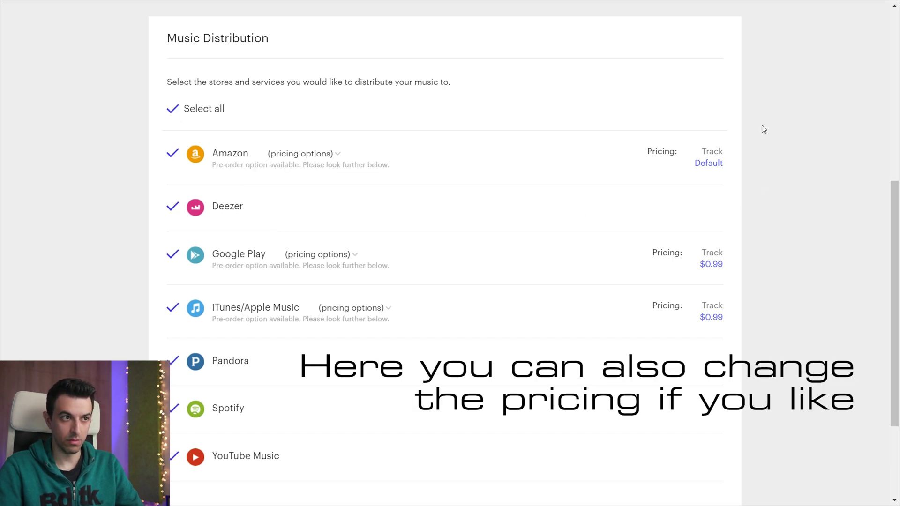
scroll(761, 126, "down", 3)
scroll(784, 194, "down", 1)
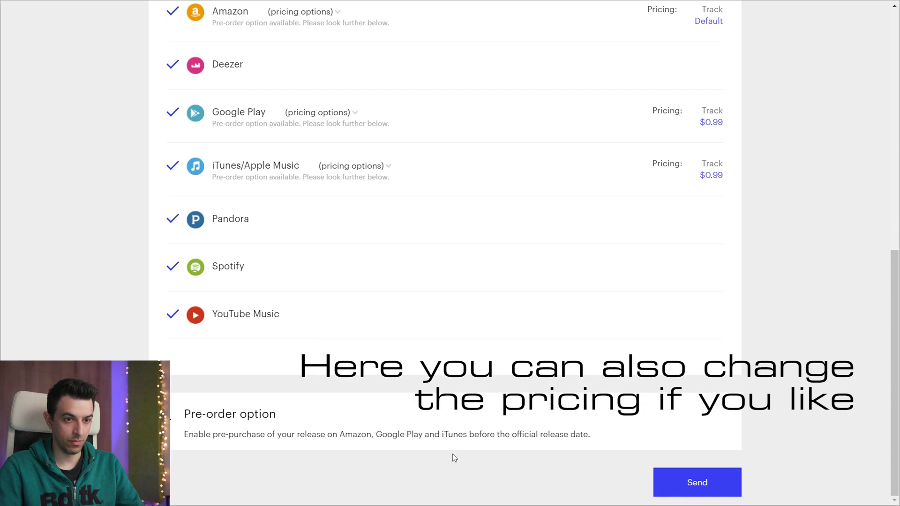
Step: Send the release, confirm copyright ownership and the Distribution Agreement terms, and lock and distribute it
left_click(700, 485)
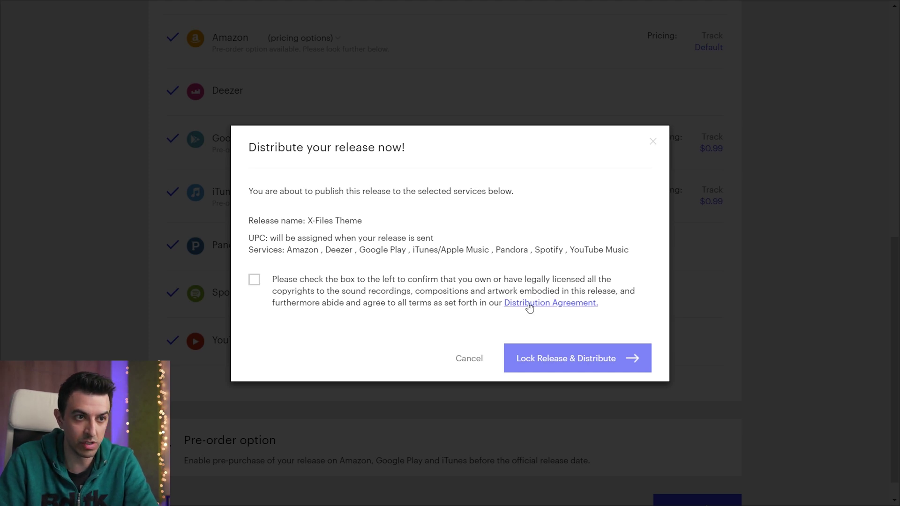
left_click(593, 304)
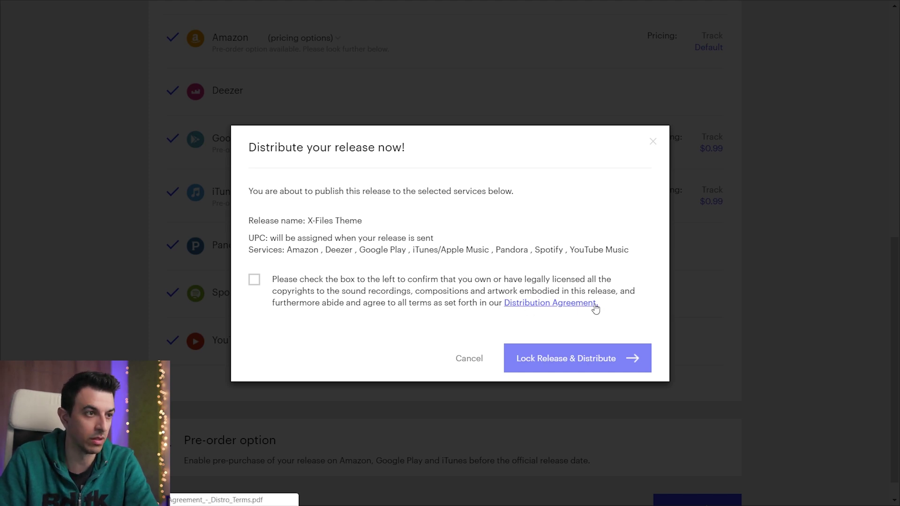
left_click(254, 280)
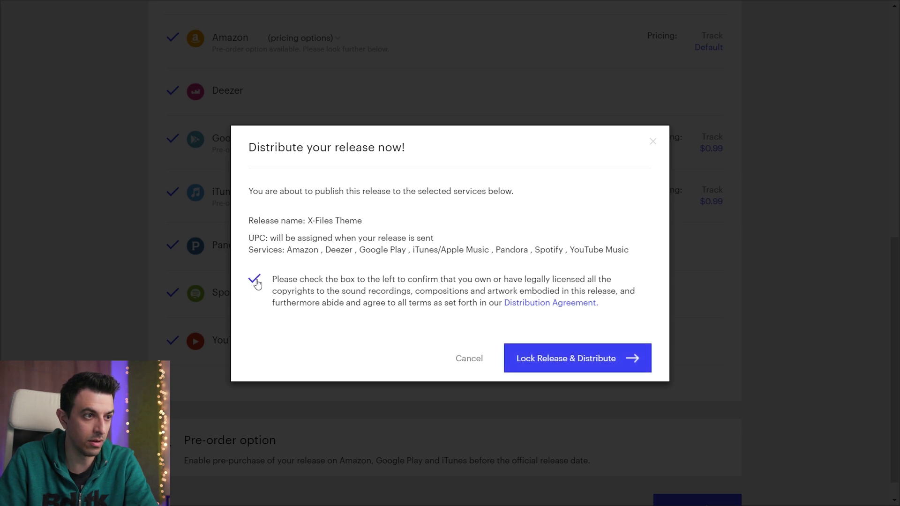
left_click(561, 364)
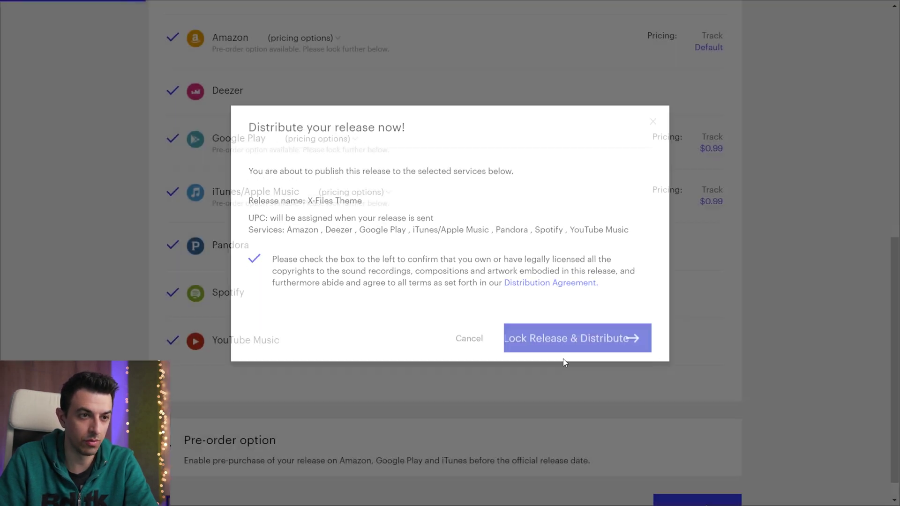